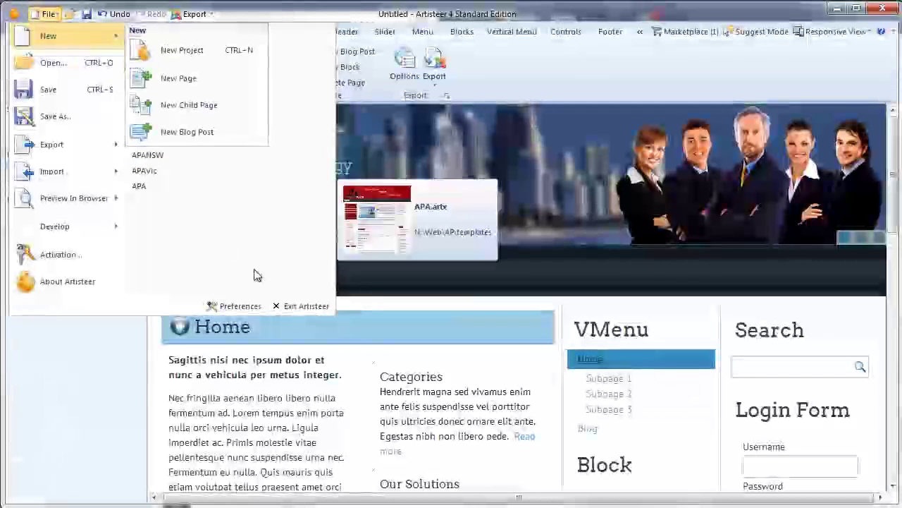
- Create a new project from the green fitness template with red dumbbells and trainers, and look over its home page
{"action": "left_click", "coordinate": [185, 49]}
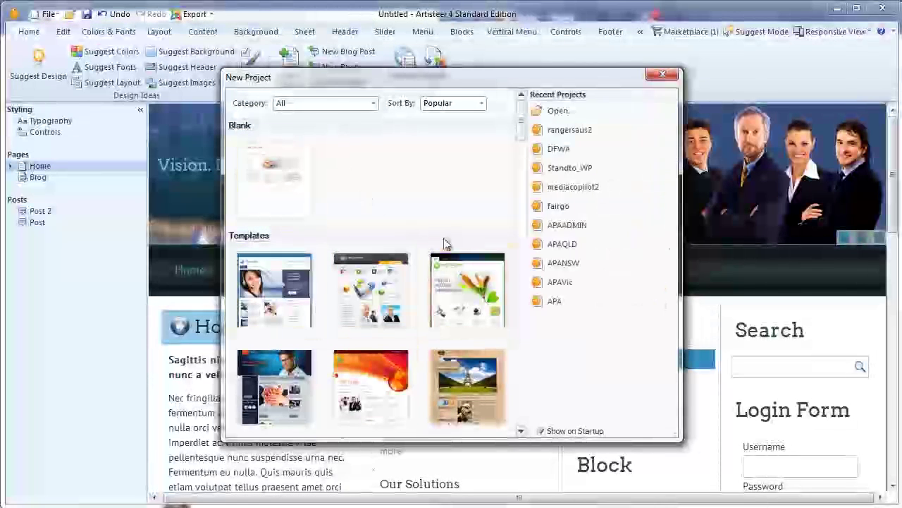
{"action": "left_click_drag", "start_coordinate": [524, 132], "coordinate": [531, 235]}
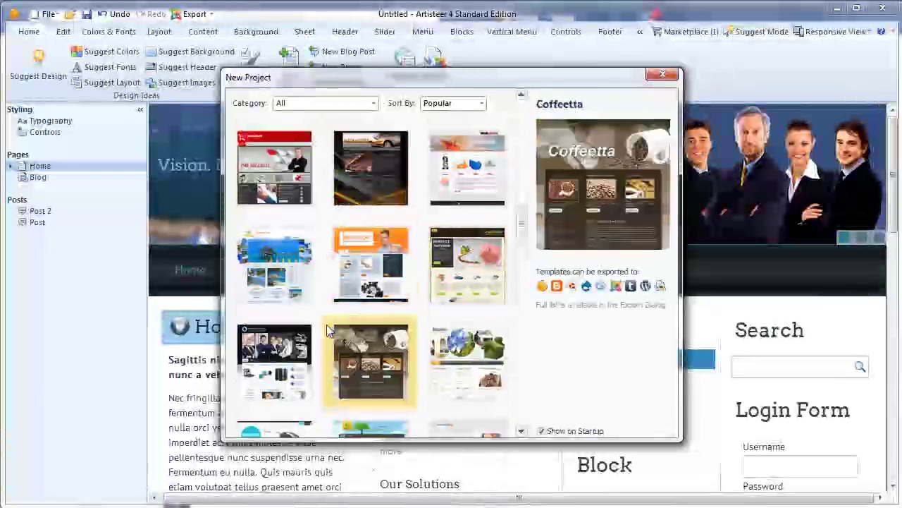
{"action": "left_click_drag", "start_coordinate": [519, 216], "coordinate": [528, 388]}
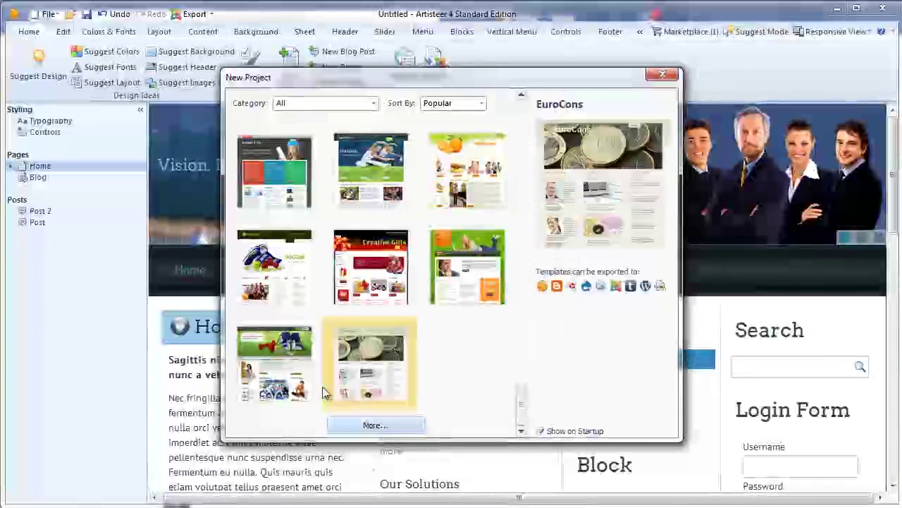
{"action": "left_click", "coordinate": [273, 368]}
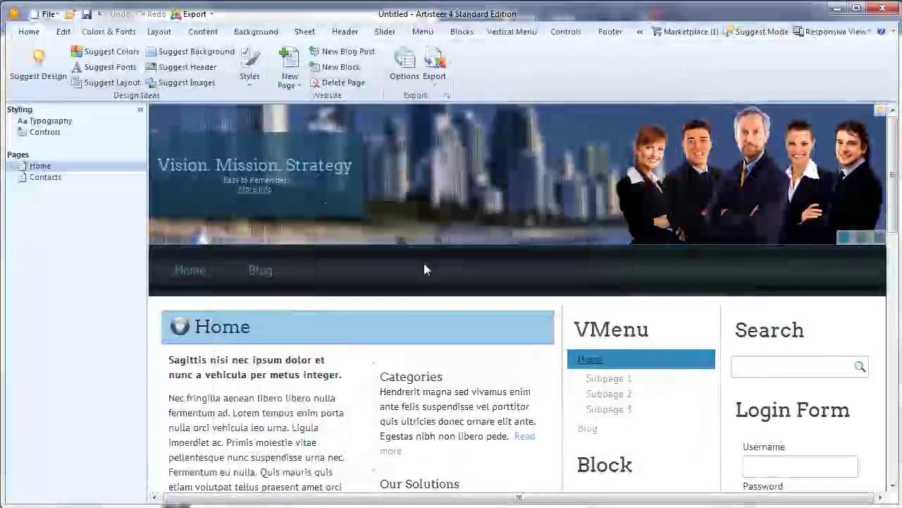
{"action": "scroll", "coordinate": [425, 263], "scroll_direction": "down", "scroll_amount": 10}
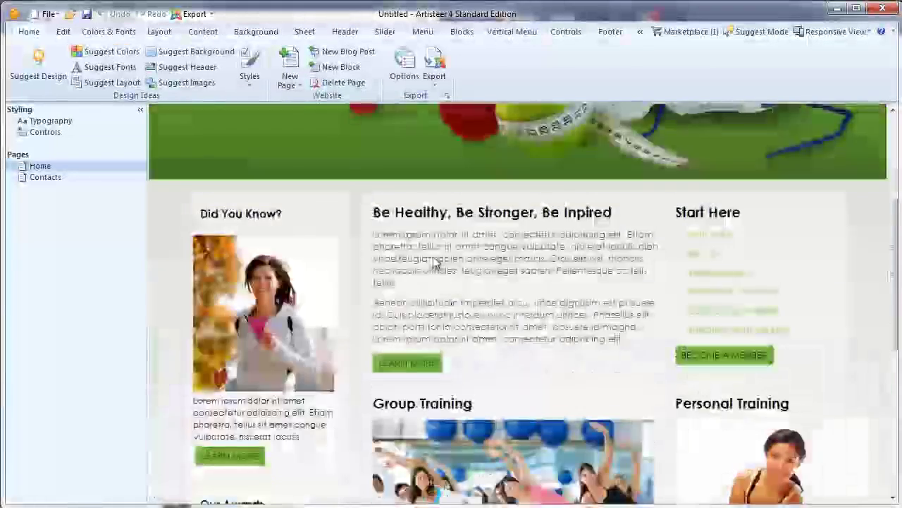
{"action": "scroll", "coordinate": [429, 255], "scroll_direction": "up", "scroll_amount": 10}
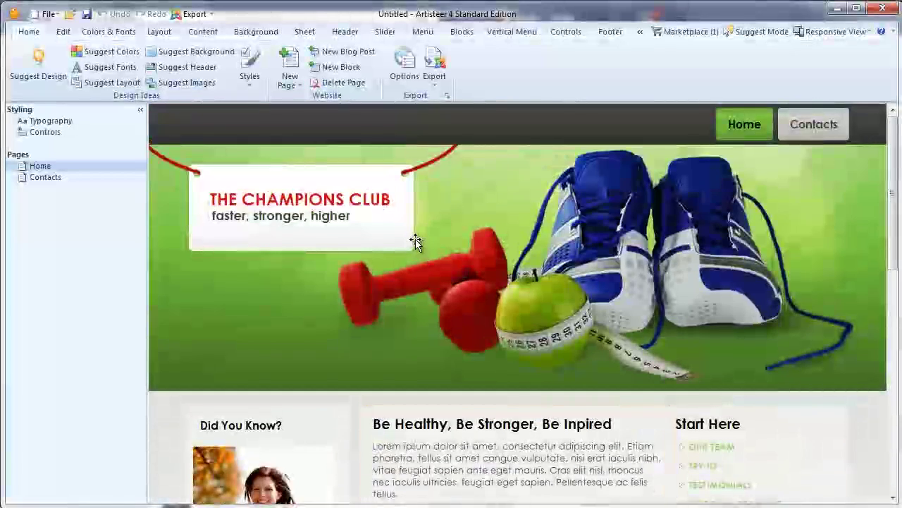
{"action": "scroll", "coordinate": [322, 225], "scroll_direction": "down", "scroll_amount": 3}
{"action": "scroll", "coordinate": [292, 266], "scroll_direction": "up", "scroll_amount": 3}
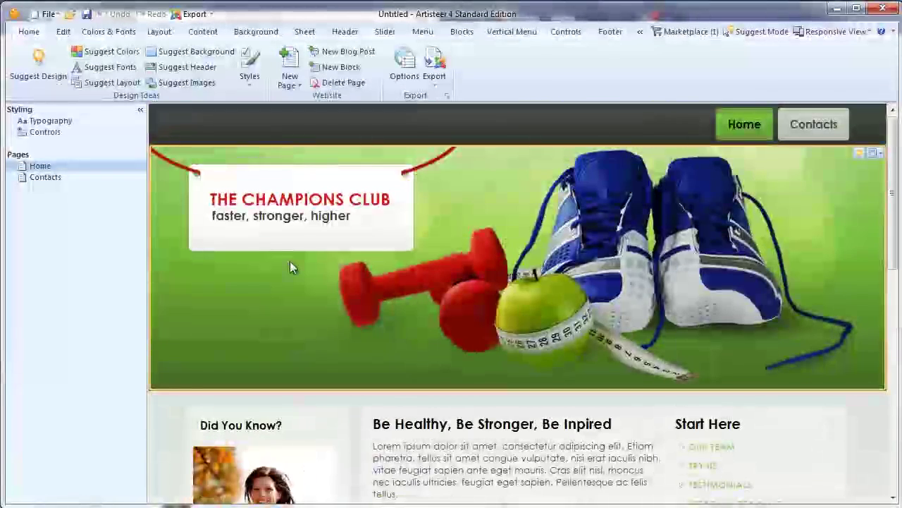
- Set up a Joomla Template export for version 3.2-3.3 using the position-1, position-2 naming for module positions
{"action": "left_click", "coordinate": [211, 15]}
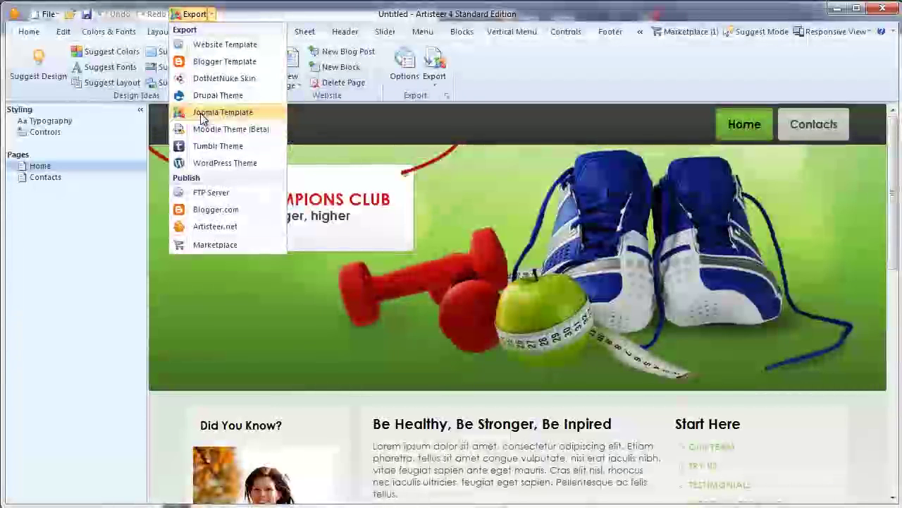
{"action": "left_click", "coordinate": [202, 113]}
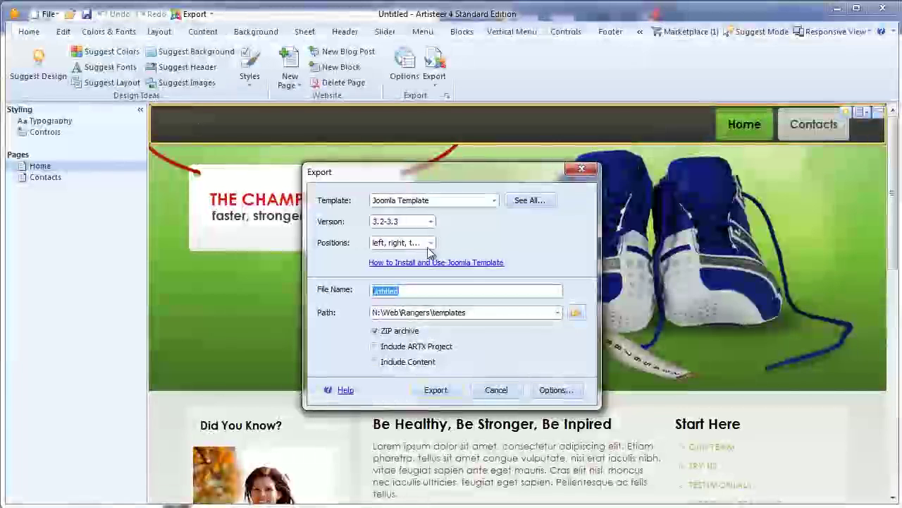
{"action": "left_click", "coordinate": [430, 223]}
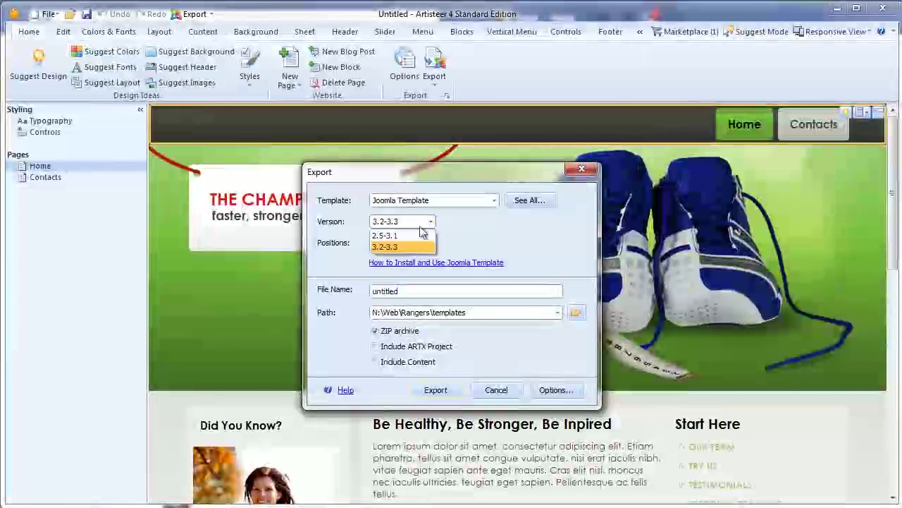
{"action": "left_click", "coordinate": [389, 249]}
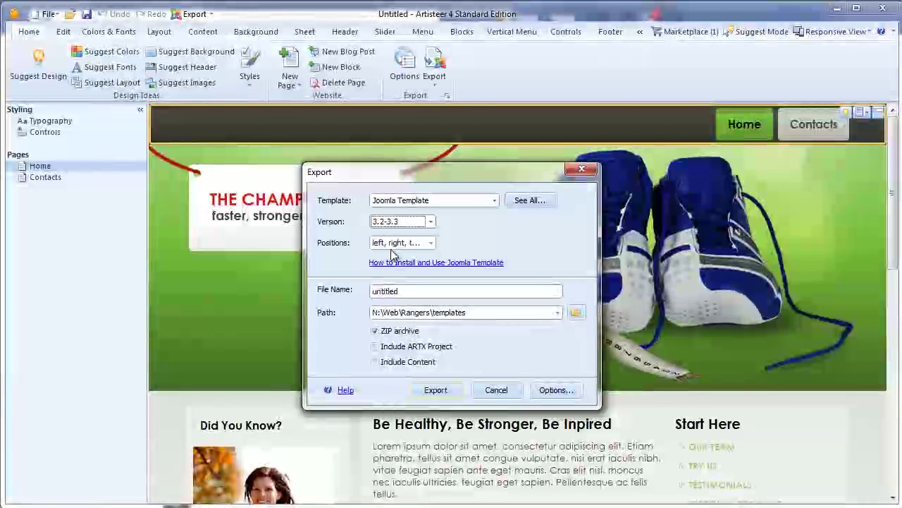
{"action": "left_click", "coordinate": [432, 243]}
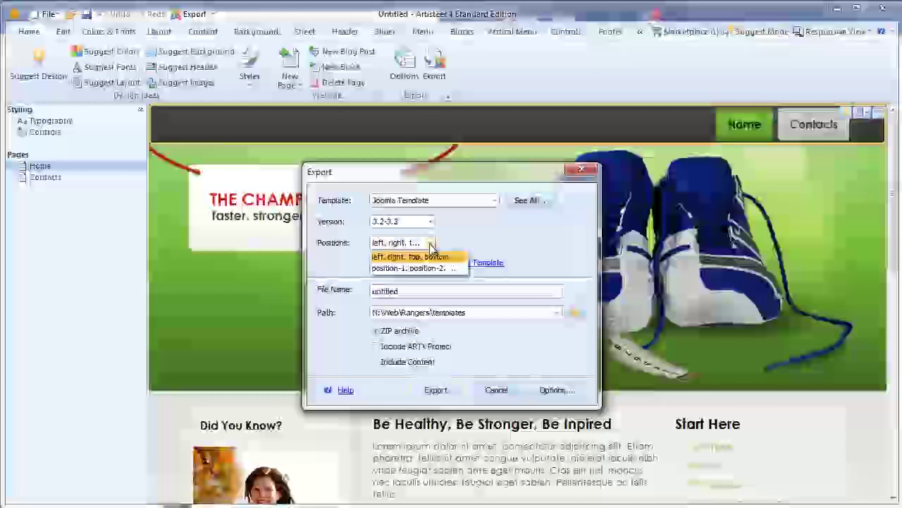
{"action": "left_click", "coordinate": [388, 270]}
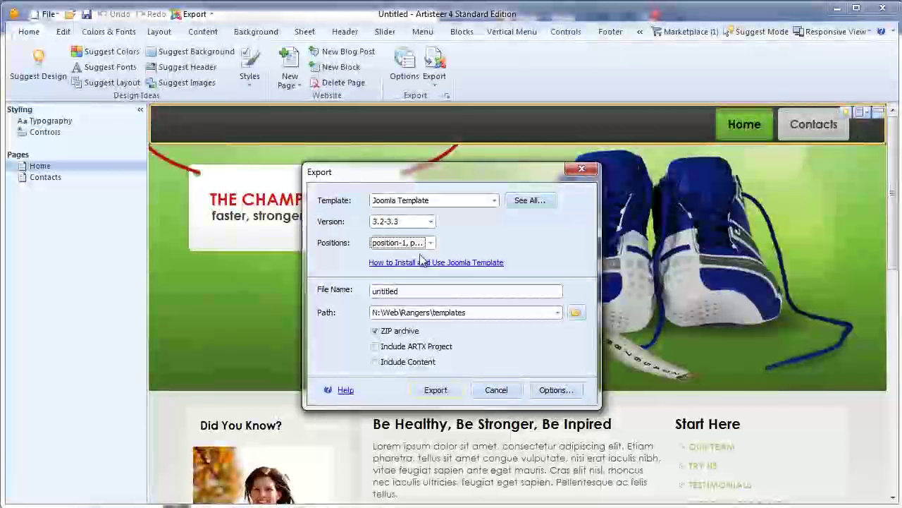
- Name the export file Daatek2 and set its destination path to N:\Daatech\youtube stuff\templates
{"action": "double_click", "coordinate": [374, 292]}
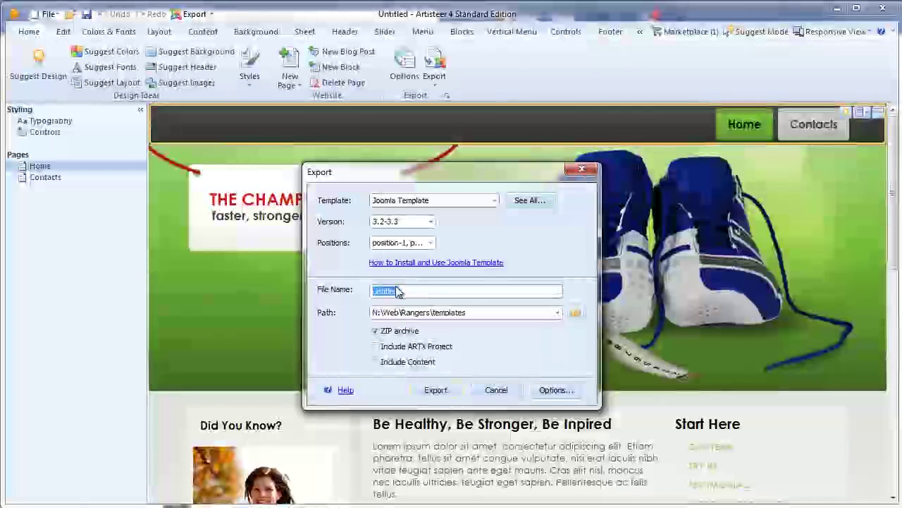
{"action": "type", "text": "Daatek2"}
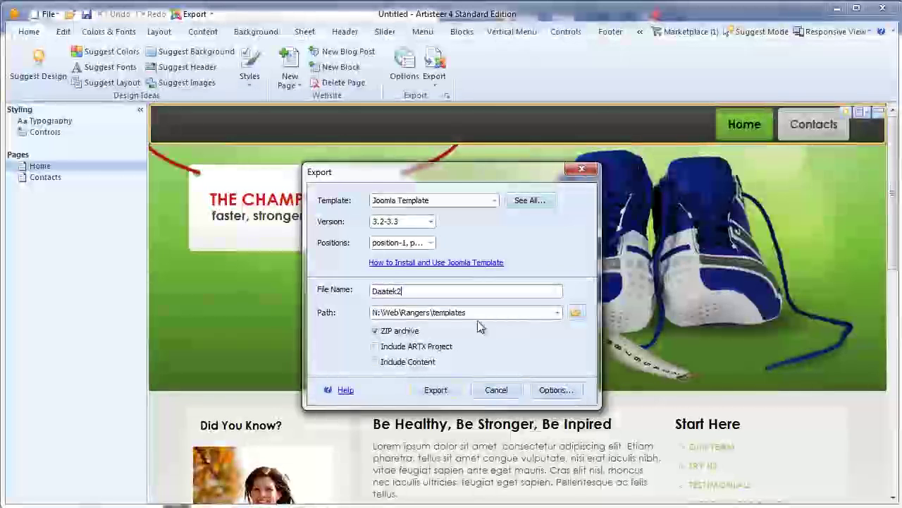
{"action": "left_click", "coordinate": [576, 313]}
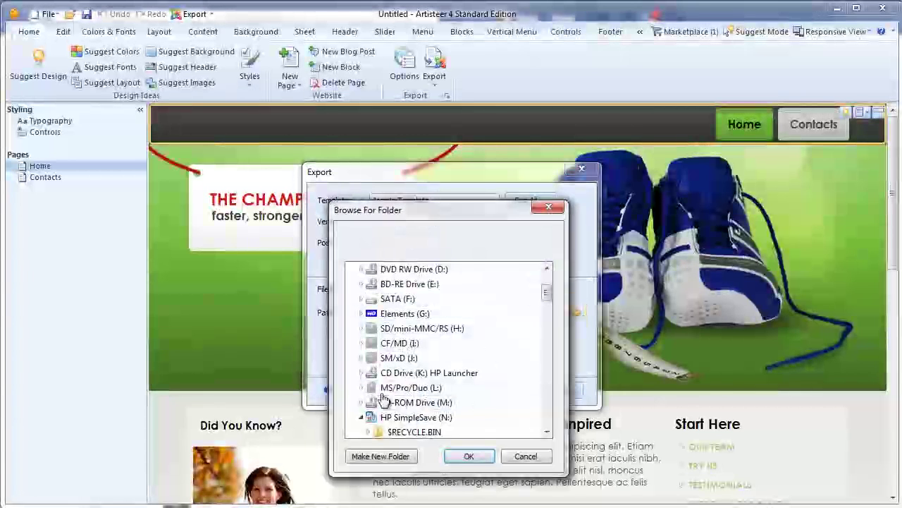
{"action": "key", "text": "Return"}
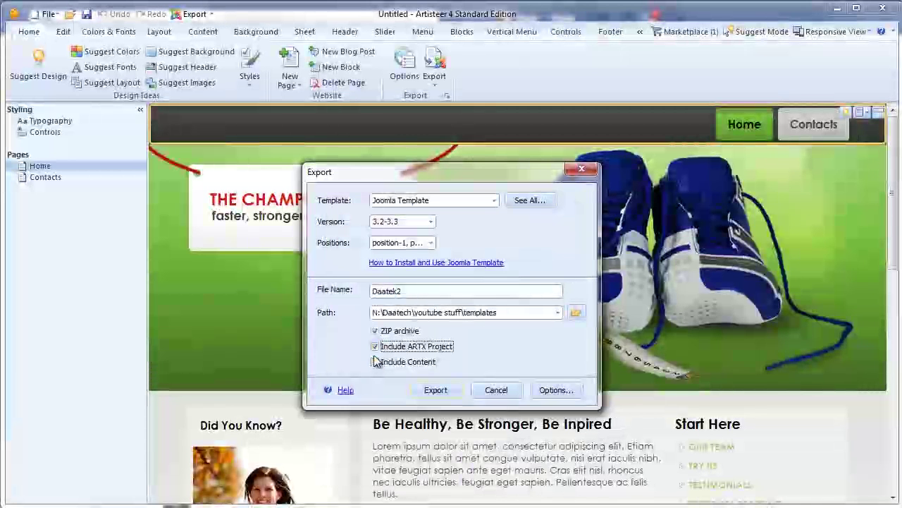
- Include the ARTX project without the content, export the template as a ZIP archive and close the completion notice
{"action": "left_click", "coordinate": [376, 347]}
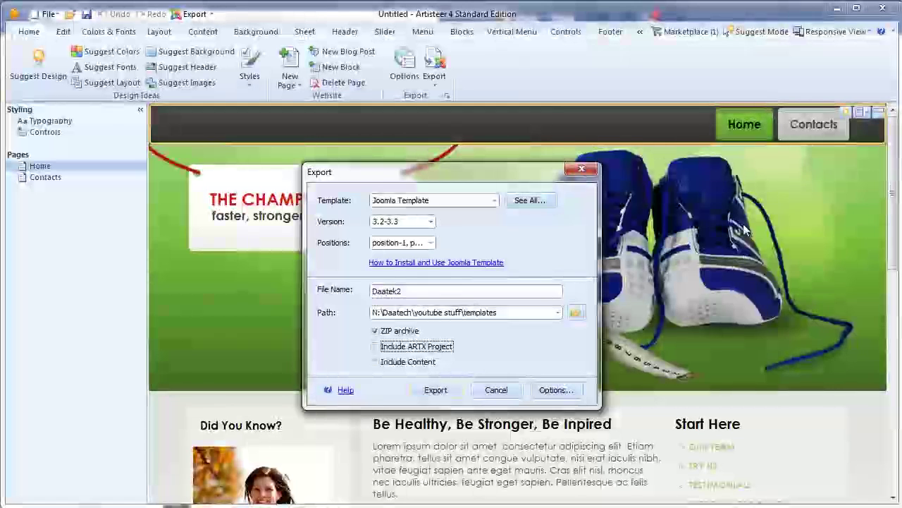
{"action": "left_click", "coordinate": [375, 347]}
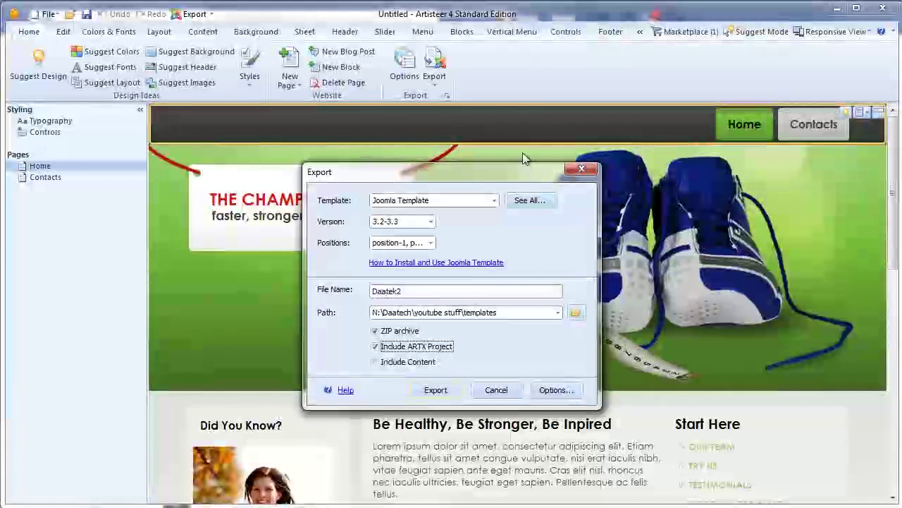
{"action": "left_click_drag", "start_coordinate": [490, 171], "coordinate": [390, 158]}
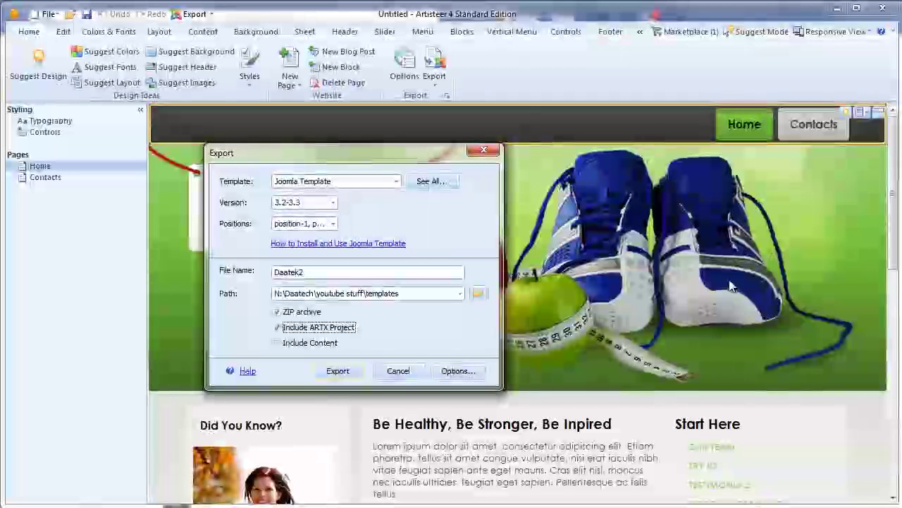
{"action": "left_click_drag", "start_coordinate": [339, 150], "coordinate": [482, 152]}
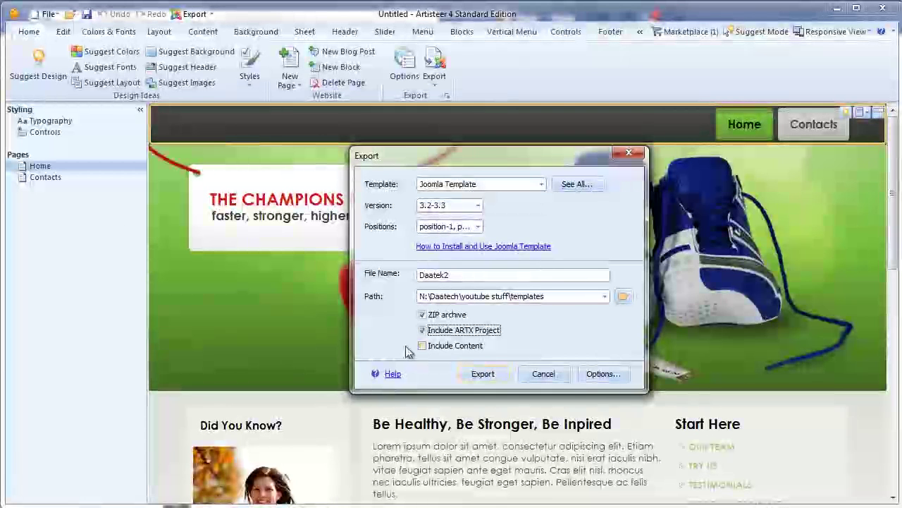
{"action": "left_click", "coordinate": [481, 377]}
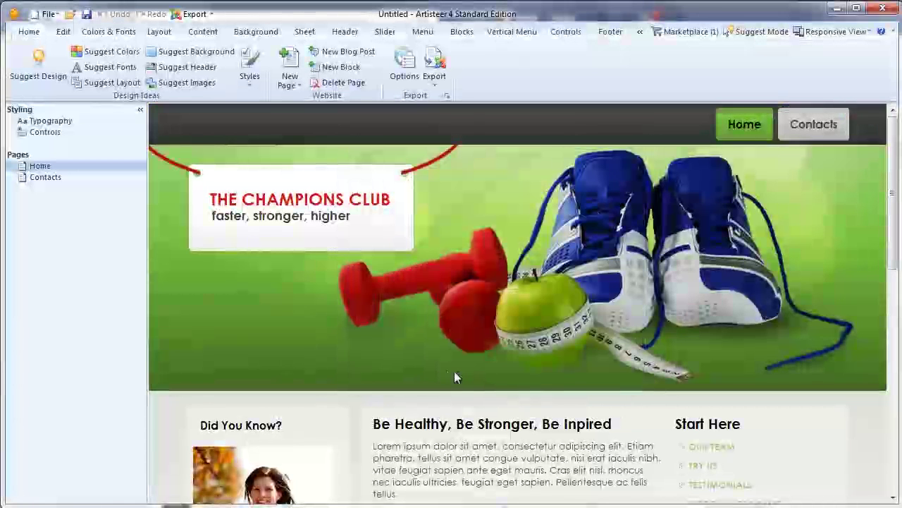
{"action": "left_click_drag", "start_coordinate": [395, 221], "coordinate": [372, 170]}
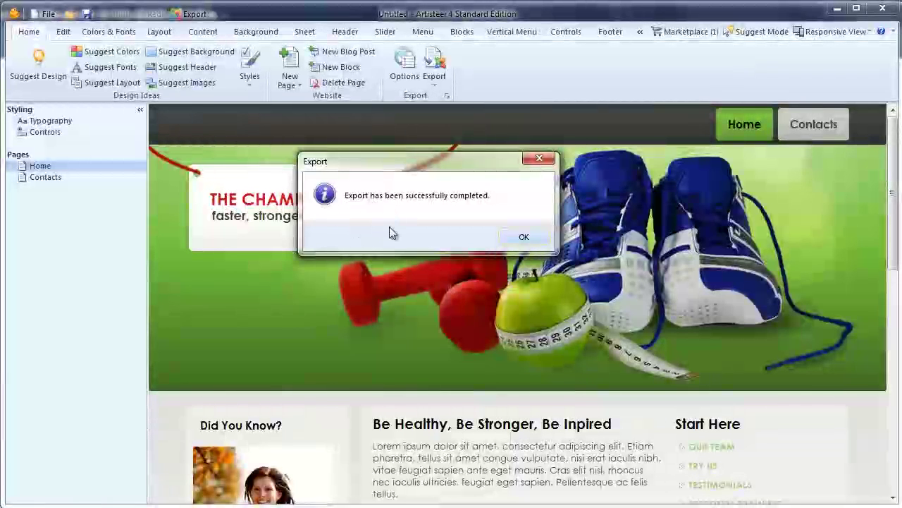
{"action": "left_click", "coordinate": [524, 237]}
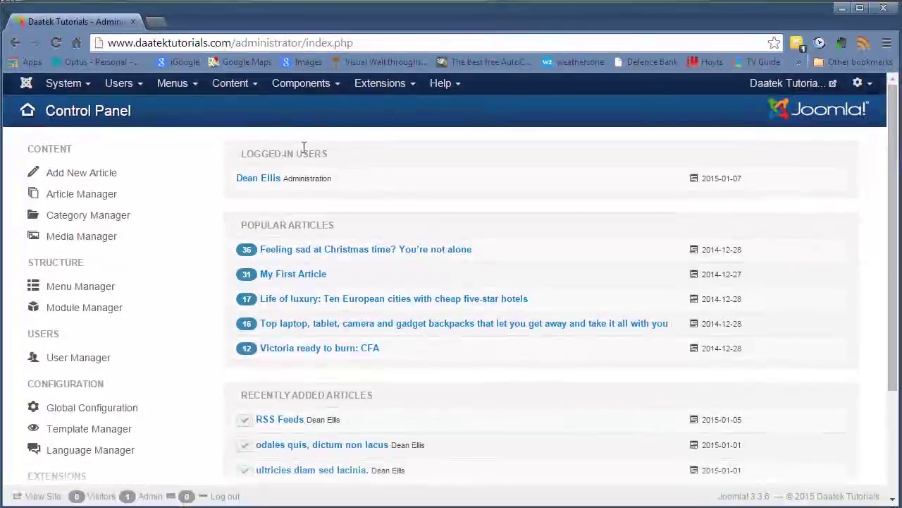
- Open the package file upload form in Joomla's Extension Manager
{"action": "left_click", "coordinate": [379, 84]}
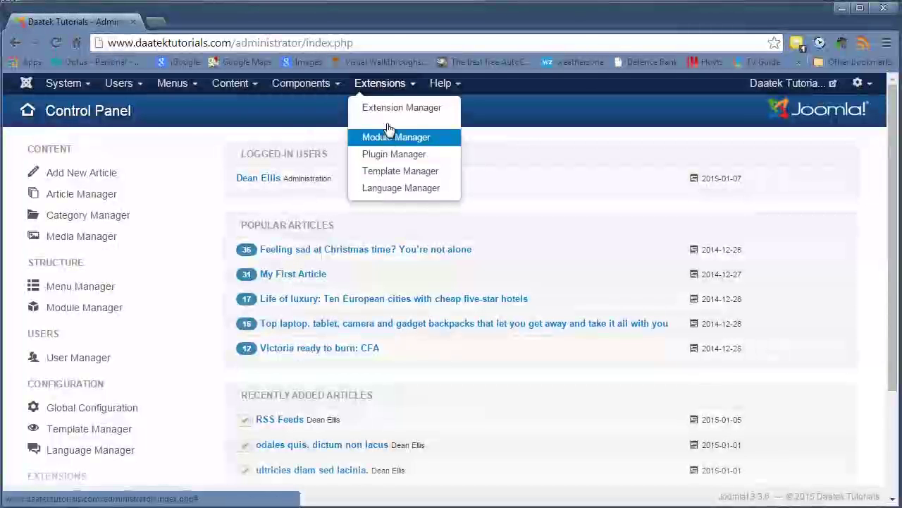
{"action": "left_click", "coordinate": [389, 107]}
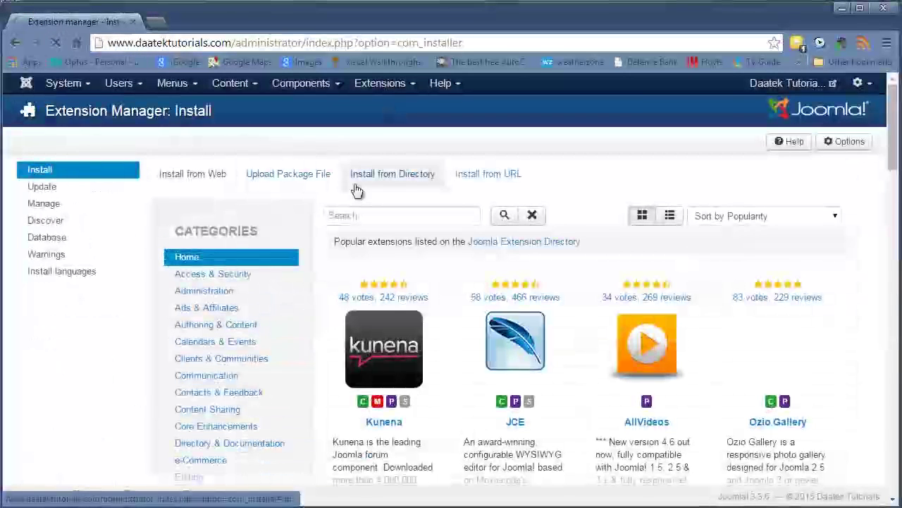
{"action": "left_click", "coordinate": [273, 175]}
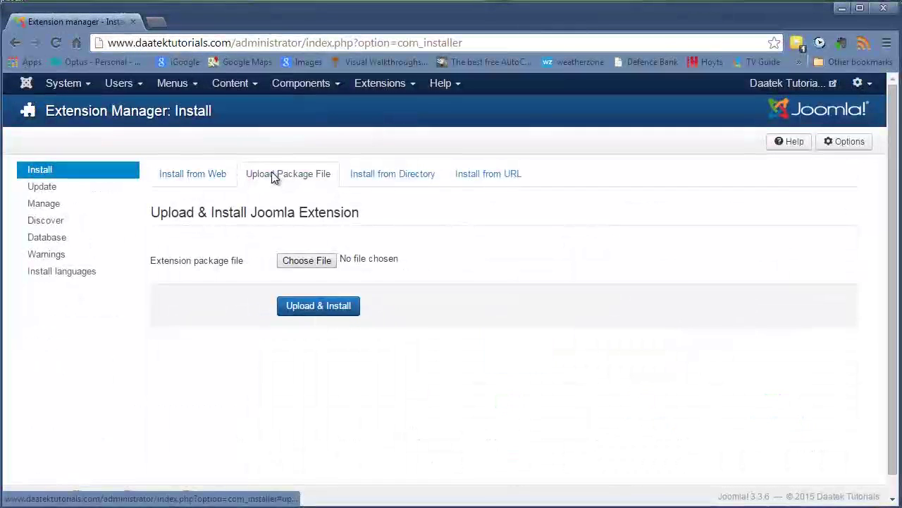
- Choose Daatek2.zip from N:\Daatech\youtube stuff\templates as the extension package file, then upload and install it
{"action": "left_click", "coordinate": [302, 260]}
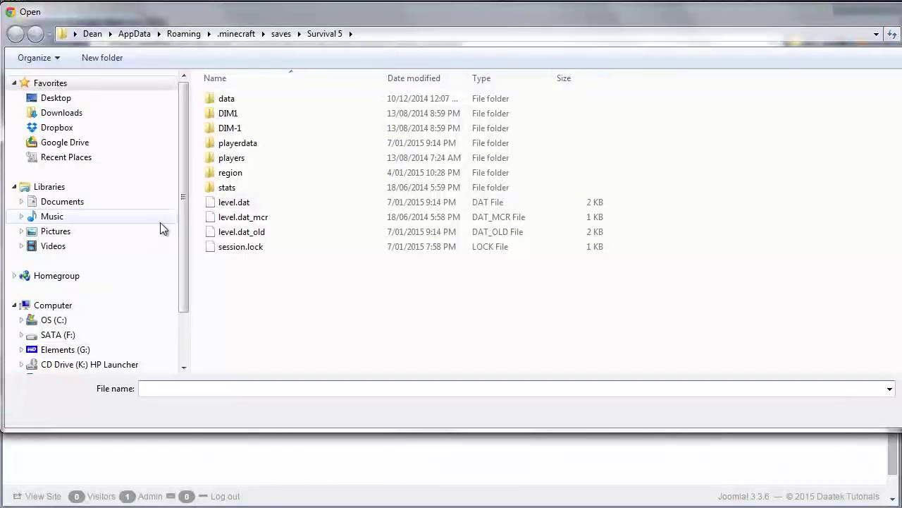
{"action": "left_click_drag", "start_coordinate": [182, 235], "coordinate": [173, 327]}
{"action": "left_click", "coordinate": [21, 317]}
{"action": "scroll", "coordinate": [53, 263], "scroll_direction": "down", "scroll_amount": 1}
{"action": "scroll", "coordinate": [53, 263], "scroll_direction": "down", "scroll_amount": 4}
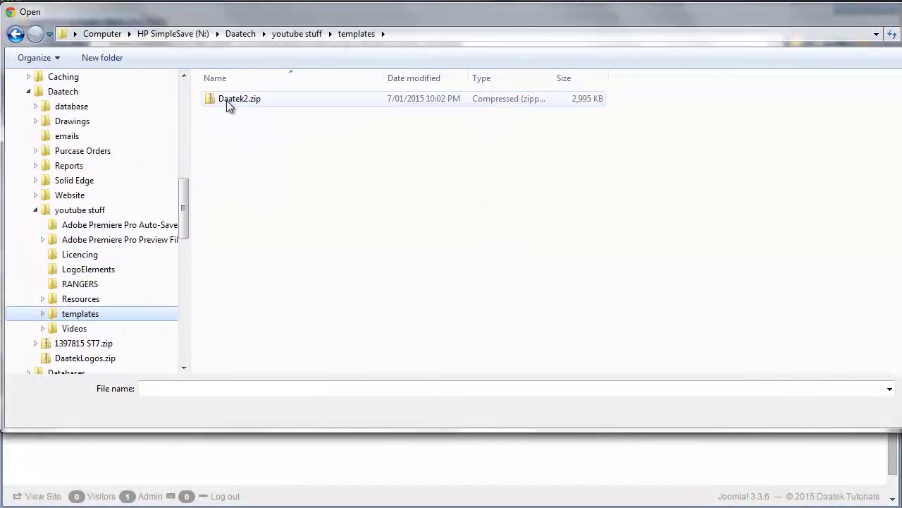
{"action": "left_click", "coordinate": [226, 100]}
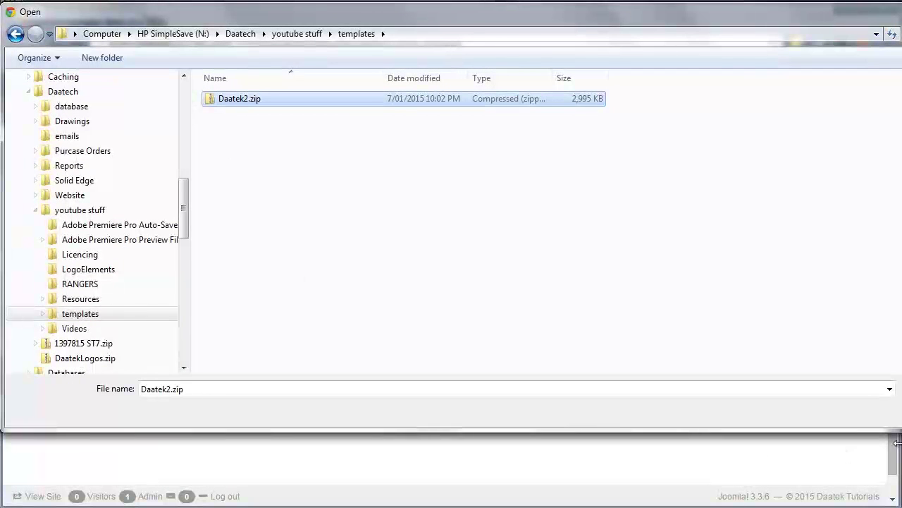
{"action": "key", "text": "Return"}
{"action": "left_click", "coordinate": [295, 309]}
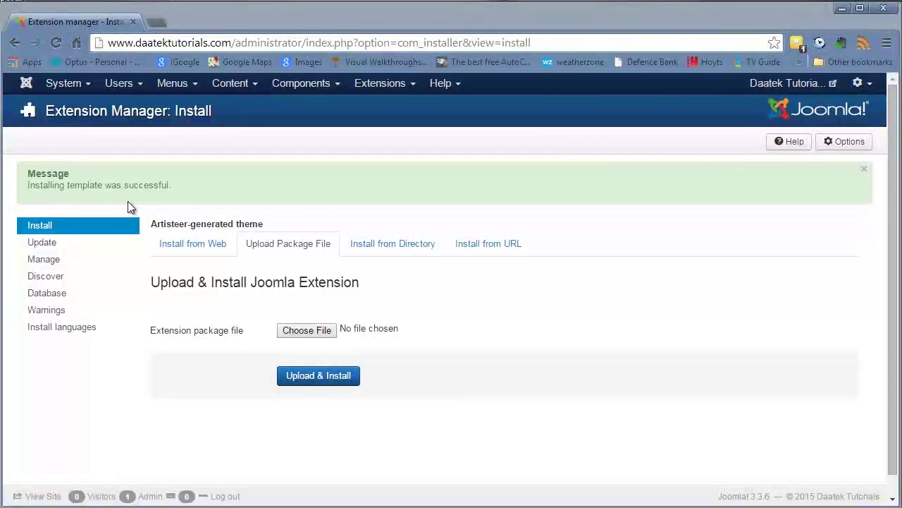
- Make Daatek2 the default site style in the Template Manager and view the site's front-end home page
{"action": "left_click", "coordinate": [405, 91]}
{"action": "left_click", "coordinate": [387, 172]}
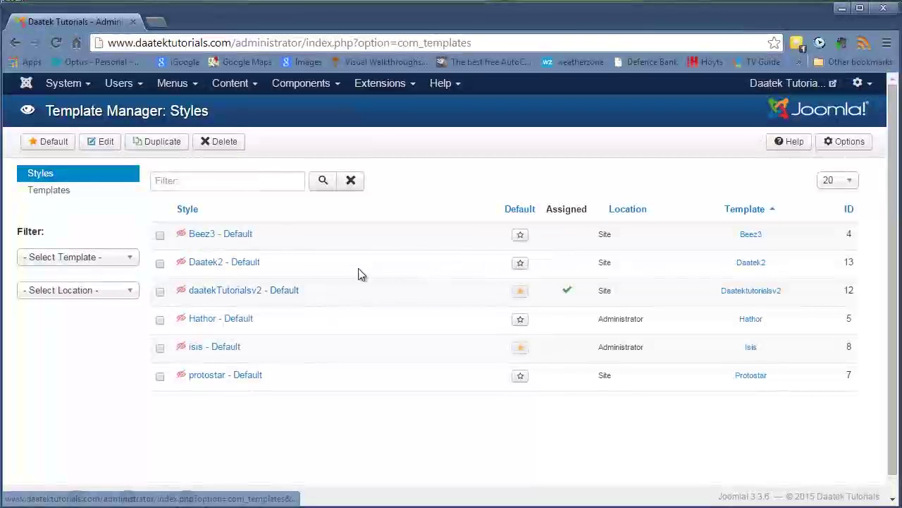
{"action": "left_click", "coordinate": [520, 270]}
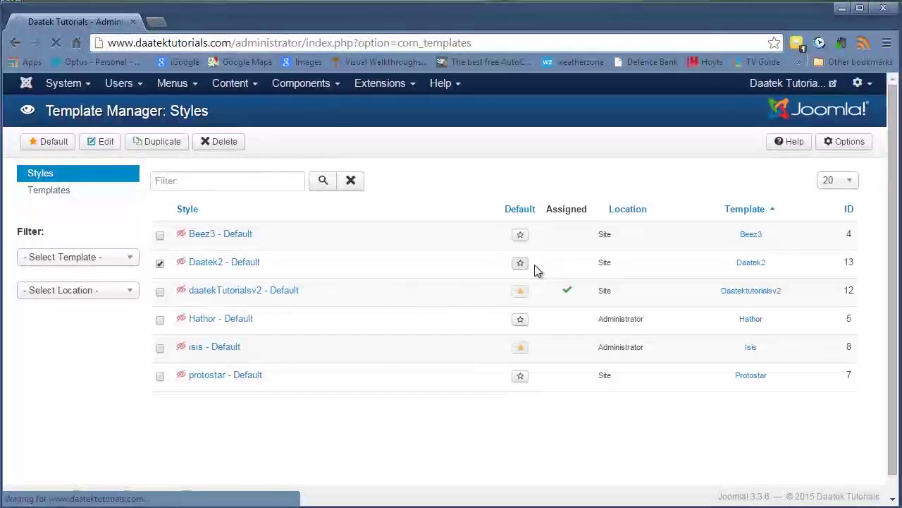
{"action": "left_click", "coordinate": [789, 82]}
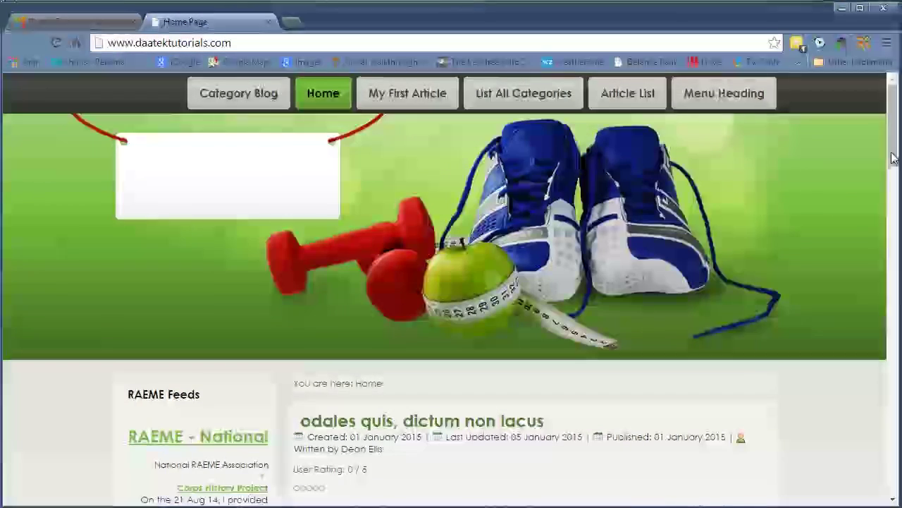
{"action": "left_click_drag", "start_coordinate": [895, 137], "coordinate": [891, 99]}
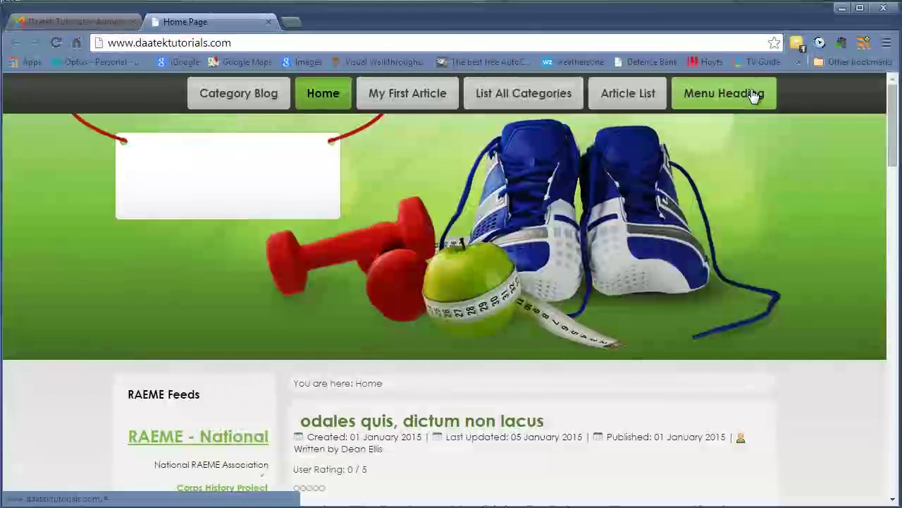
- Switch back to Artisteer, replace the Champions Club design with an automatically suggested one and look over its whole page
{"action": "left_click", "coordinate": [842, 8]}
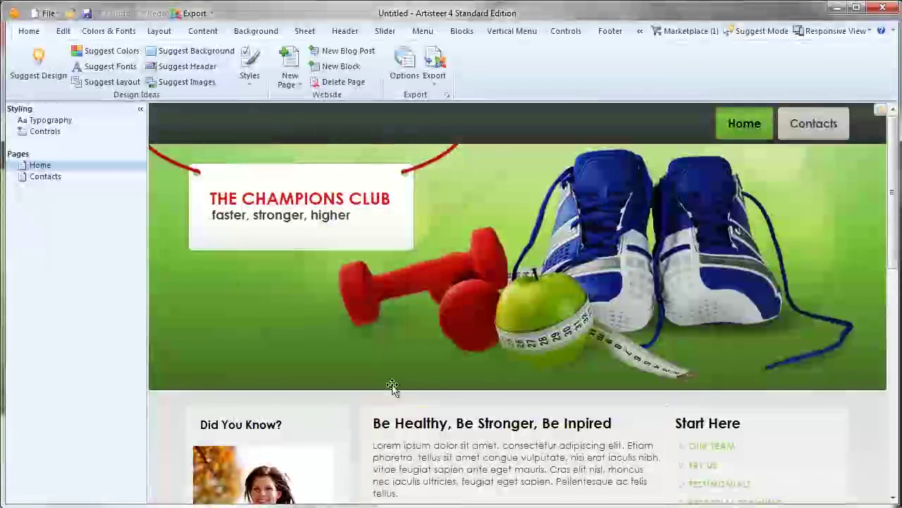
{"action": "left_click_drag", "start_coordinate": [892, 244], "coordinate": [892, 211]}
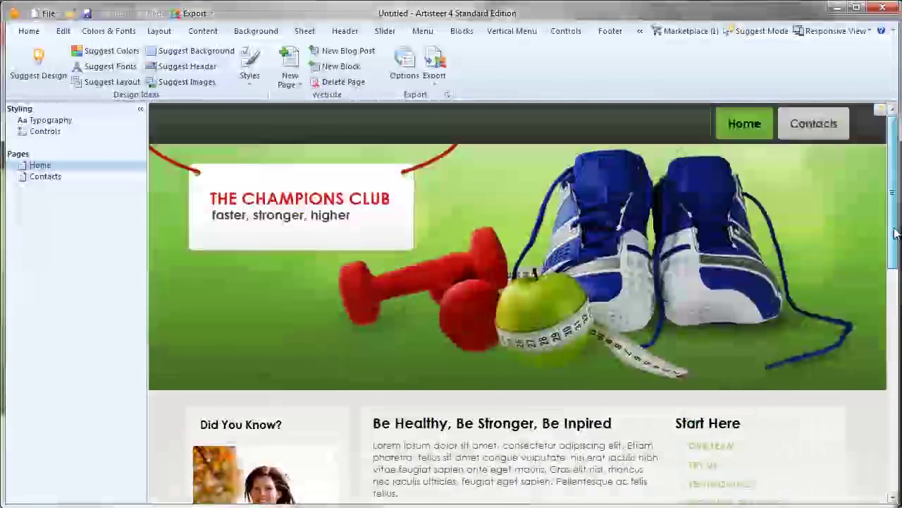
{"action": "left_click", "coordinate": [34, 70]}
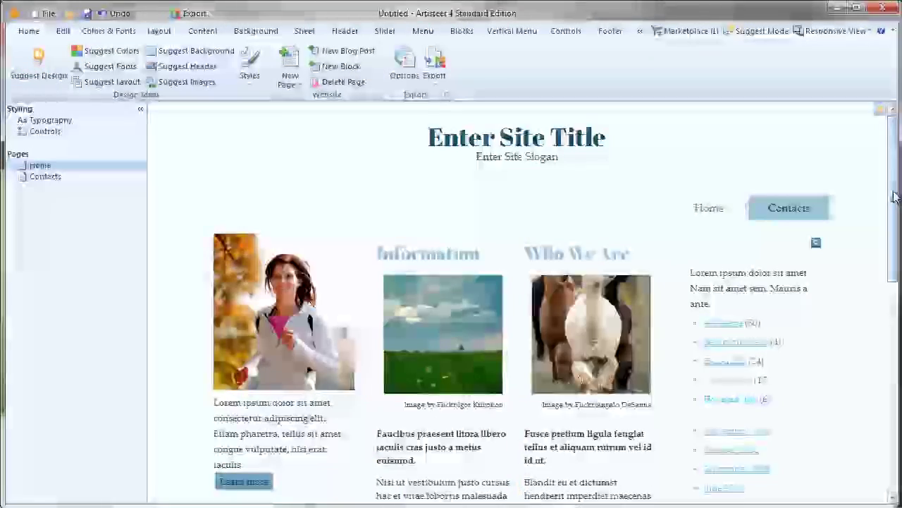
{"action": "scroll", "coordinate": [886, 328], "scroll_direction": "down", "scroll_amount": 10}
{"action": "left_click_drag", "start_coordinate": [892, 428], "coordinate": [886, 175]}
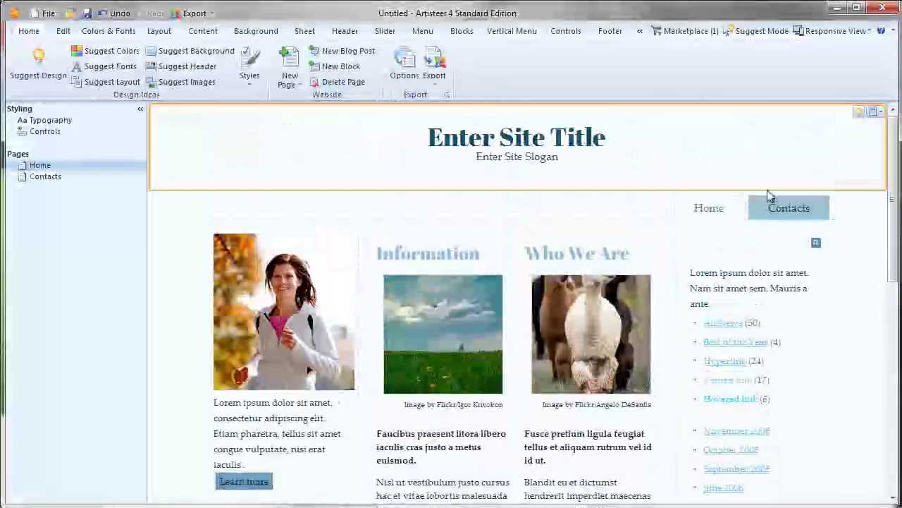
- Generate two more automatic design suggestions one after the other, looking over each page layout
{"action": "left_click", "coordinate": [39, 64]}
{"action": "mouse_move", "coordinate": [894, 175]}
{"action": "left_mouse_down"}
{"action": "mouse_move", "coordinate": [898, 331]}
{"action": "mouse_move", "coordinate": [898, 159]}
{"action": "left_mouse_up"}
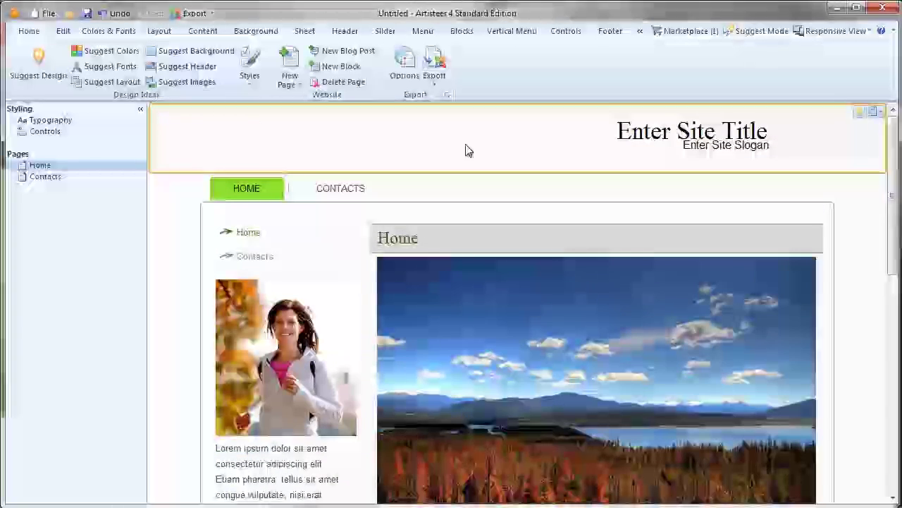
{"action": "left_click", "coordinate": [33, 65]}
{"action": "mouse_move", "coordinate": [889, 162]}
{"action": "left_mouse_down"}
{"action": "mouse_move", "coordinate": [888, 437]}
{"action": "mouse_move", "coordinate": [897, 152]}
{"action": "left_mouse_up"}
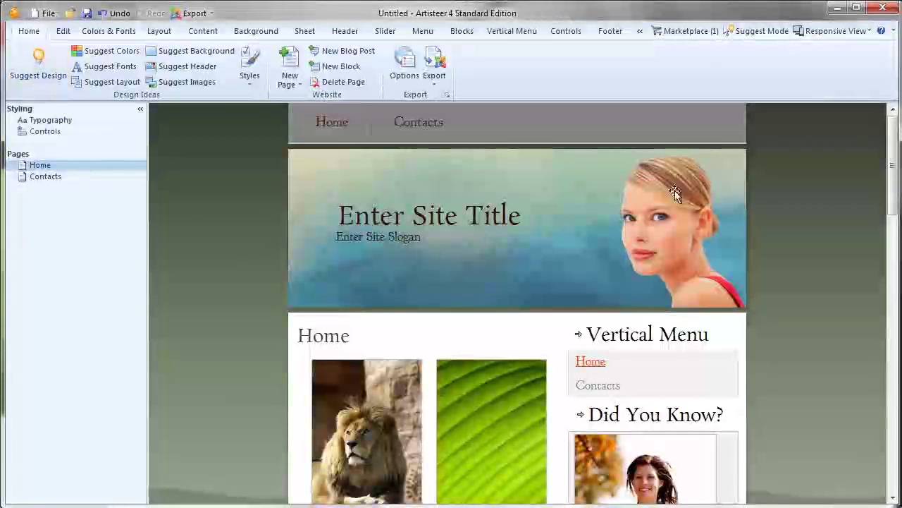
{"action": "scroll", "coordinate": [674, 190], "scroll_direction": "down", "scroll_amount": 3}
{"action": "scroll", "coordinate": [329, 171], "scroll_direction": "up", "scroll_amount": 3}
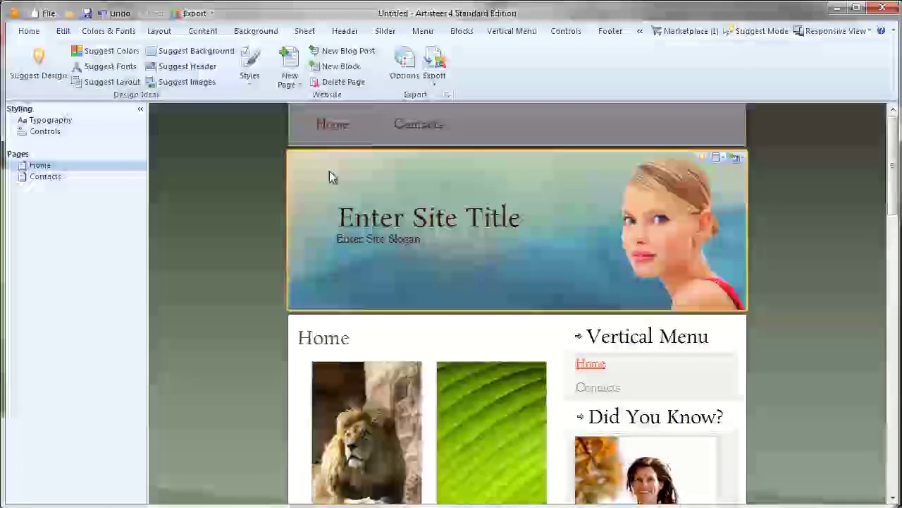